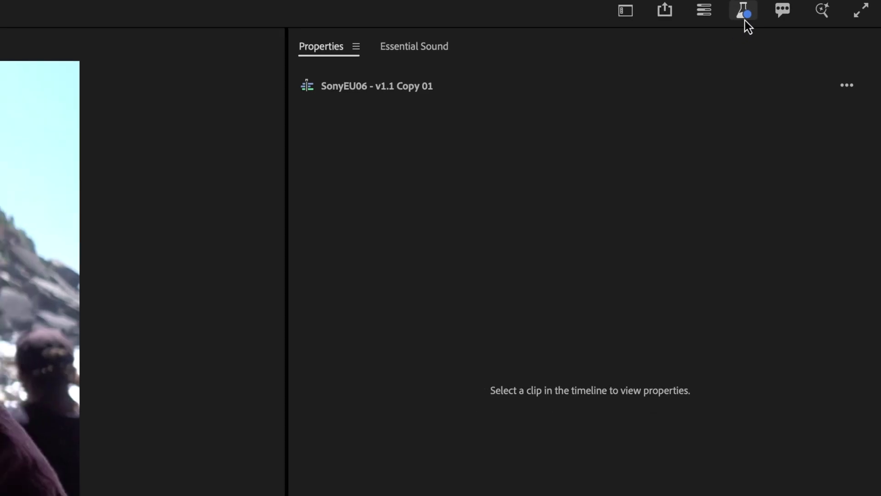
left_click(730, 27)
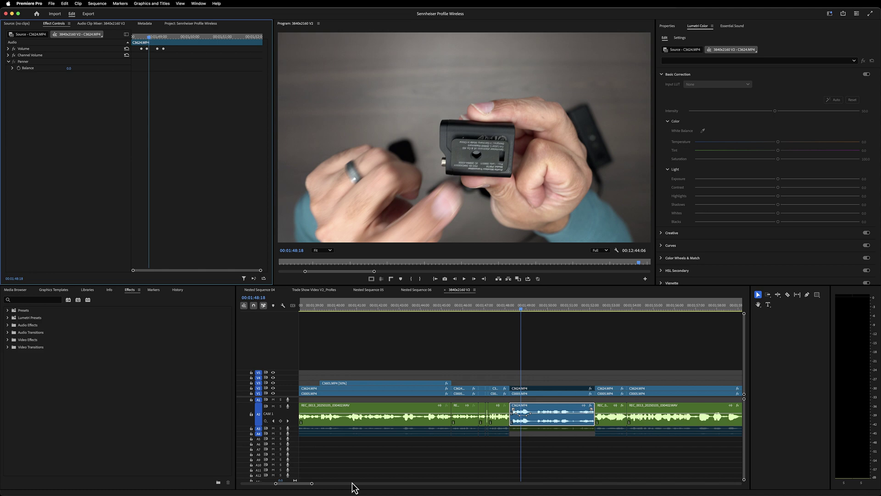
In Appearance settings, preview Dark and Light, then choose Darkest with Accessible color contrast on
left_click(40, 5)
mouse_move(83, 22)
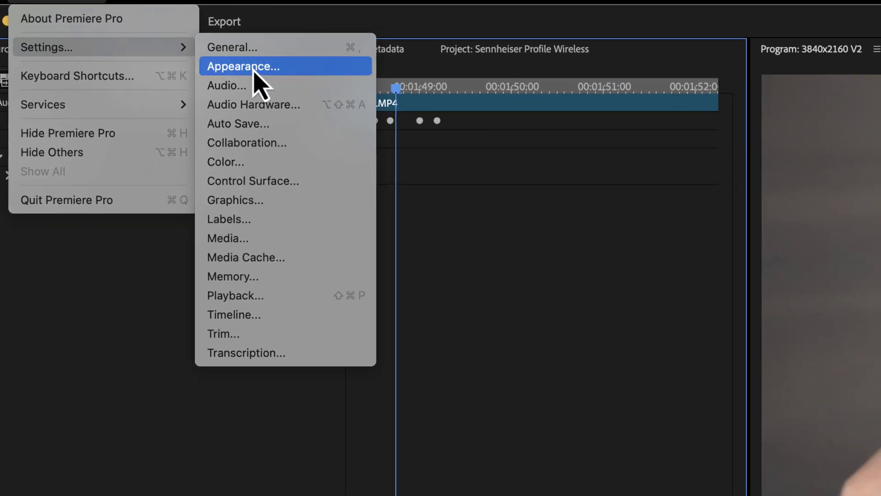
left_click(291, 89)
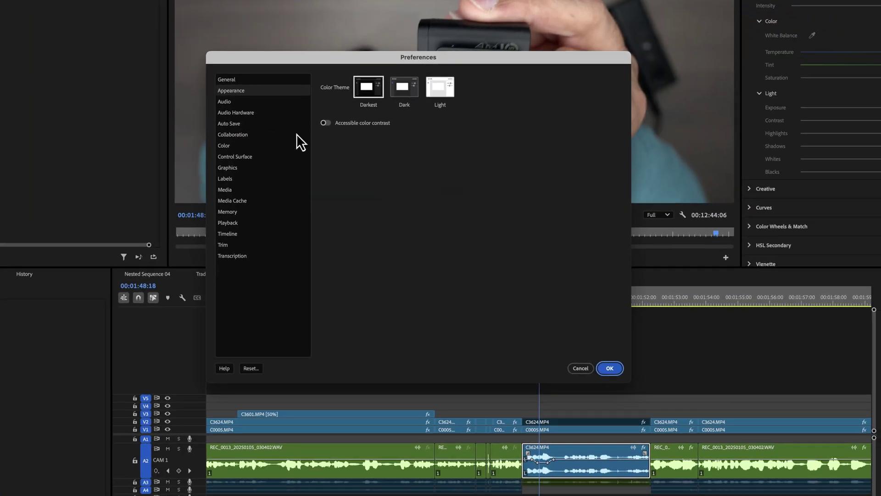
left_click(396, 90)
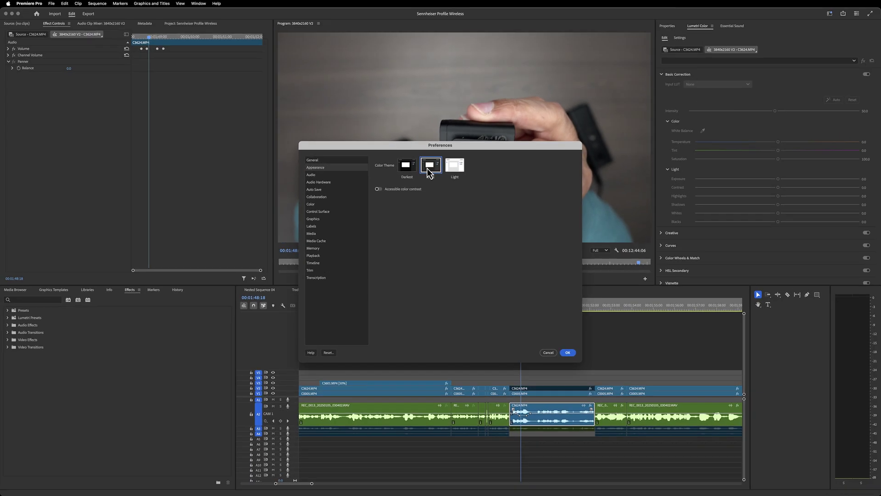
left_click(455, 166)
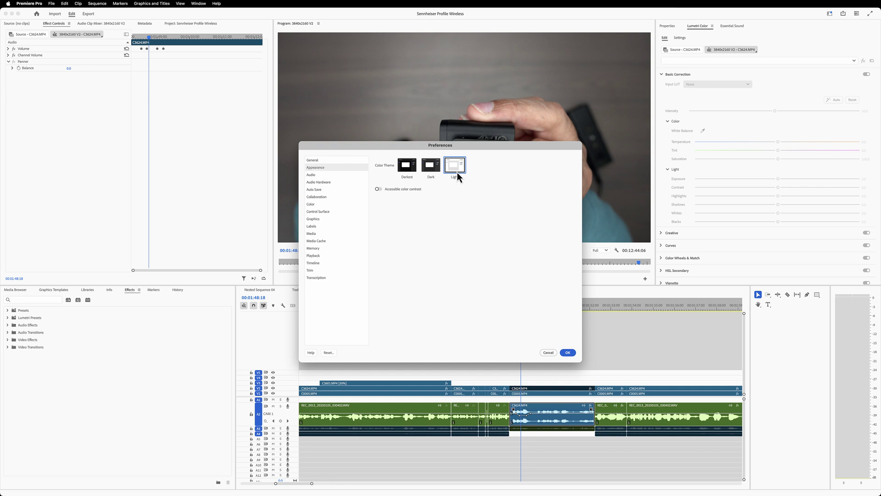
left_click(378, 189)
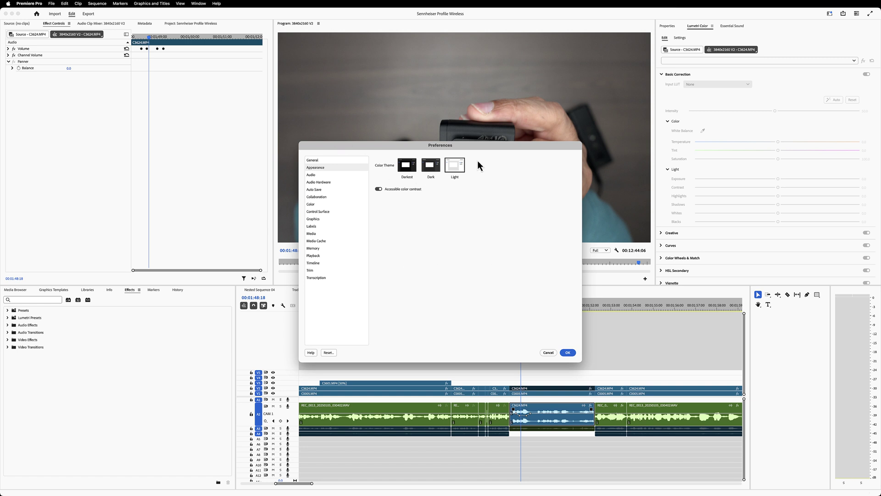
left_click(406, 169)
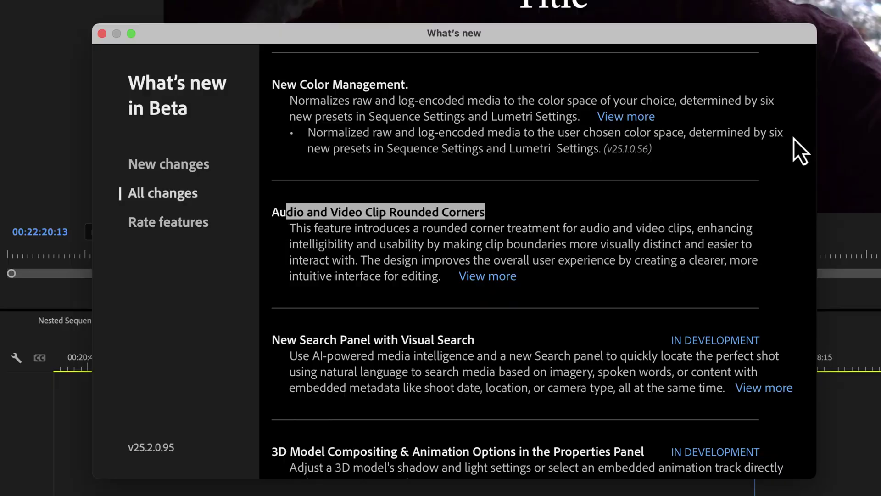
Scroll to the Dynamic Audio Waveforms entry and highlight its heading and description
scroll(759, 219, "down", 4)
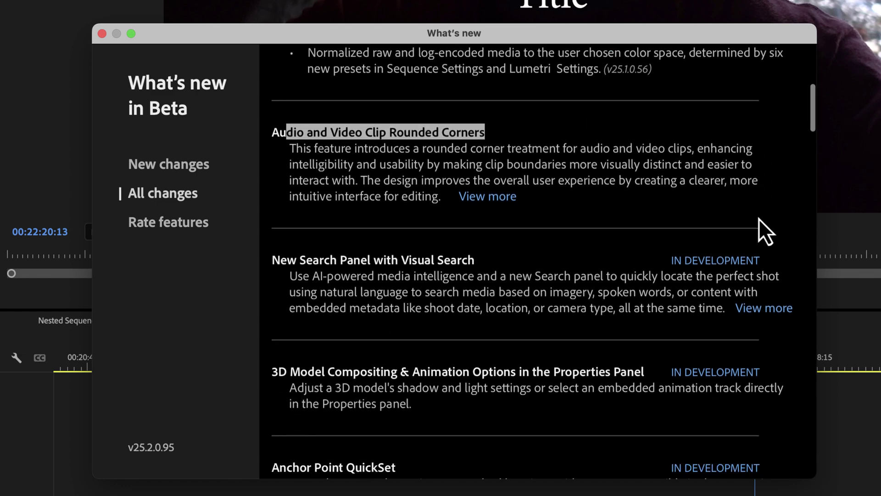
left_click_drag(814, 127, 817, 195)
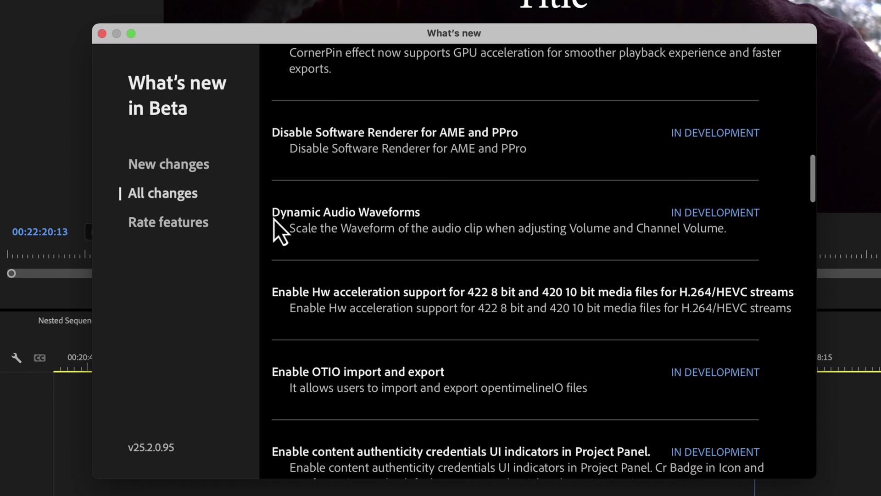
left_click_drag(274, 219, 341, 213)
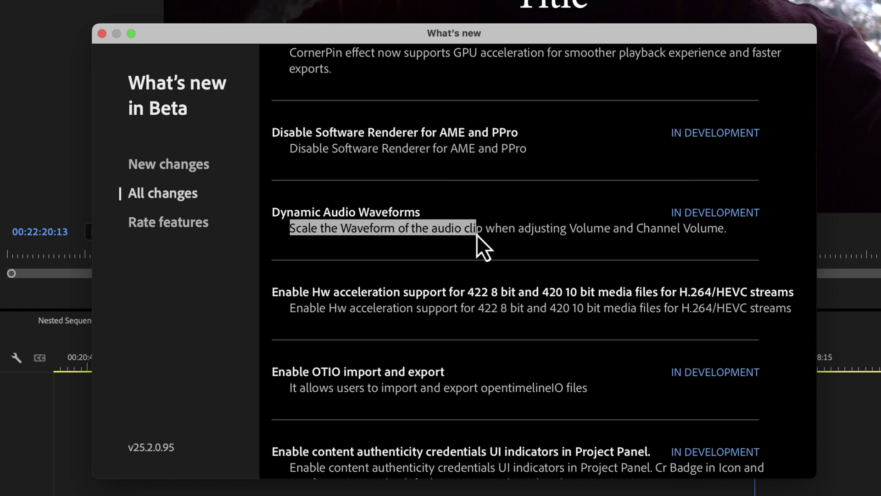
left_click_drag(503, 236, 560, 235)
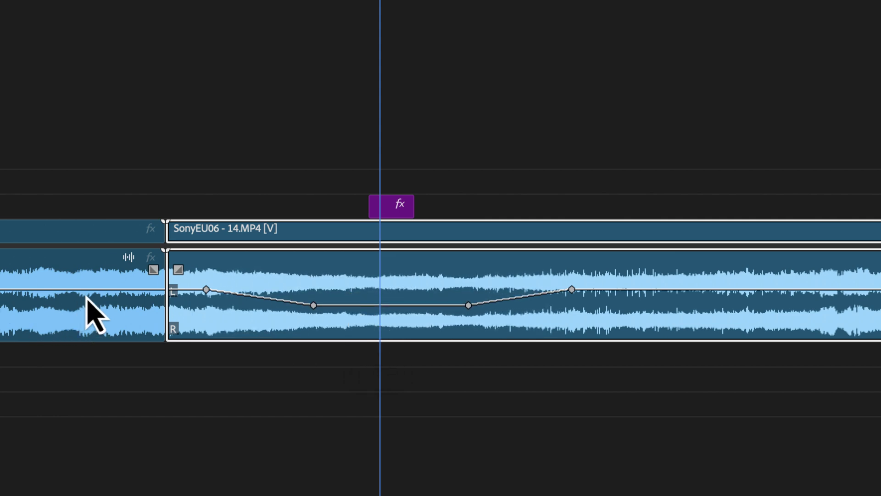
Keyframe the SonyEU06 - 13.MP4 volume band and drag its middle section down to -18.8 dB
key("b")
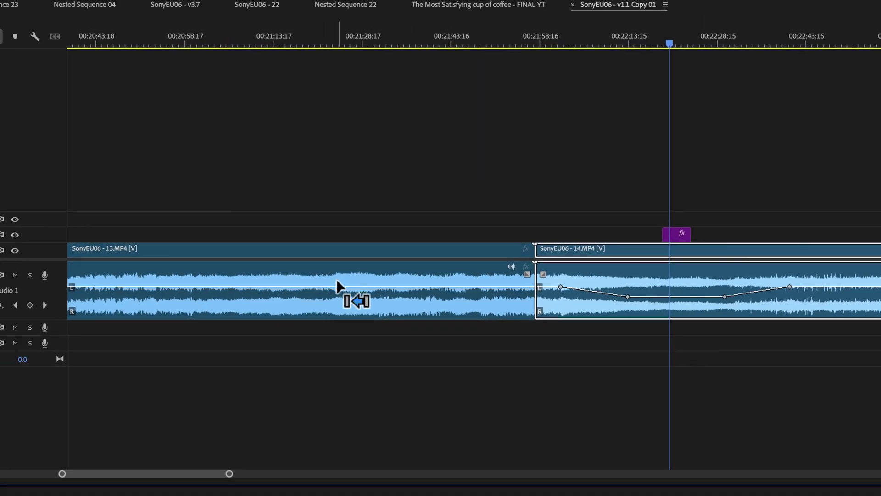
key("v")
left_click(342, 287, "ctrl")
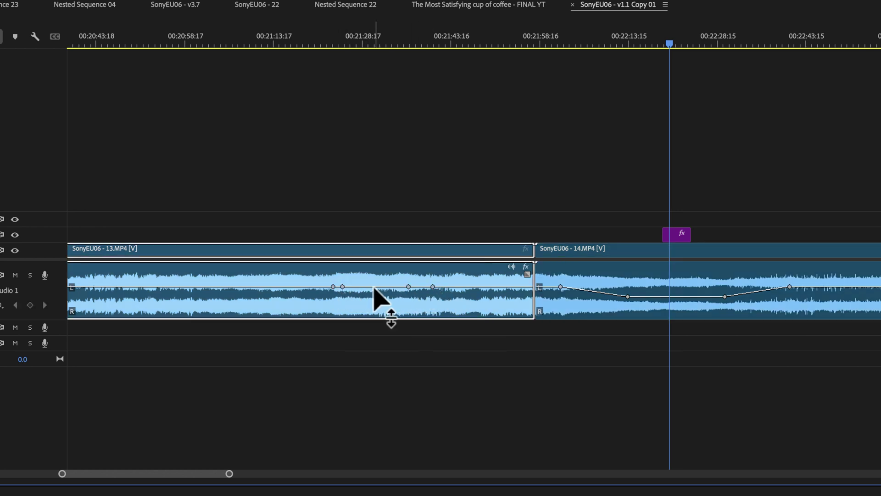
left_click_drag(373, 287, 373, 304)
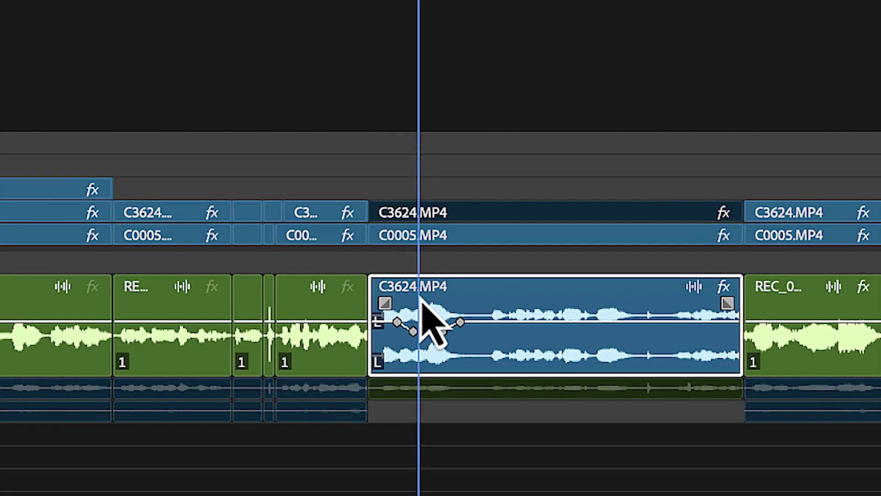
Drag the C3624.MP4 volume segment between keyframes up by 2.6 dB
left_click_drag(428, 329, 428, 317)
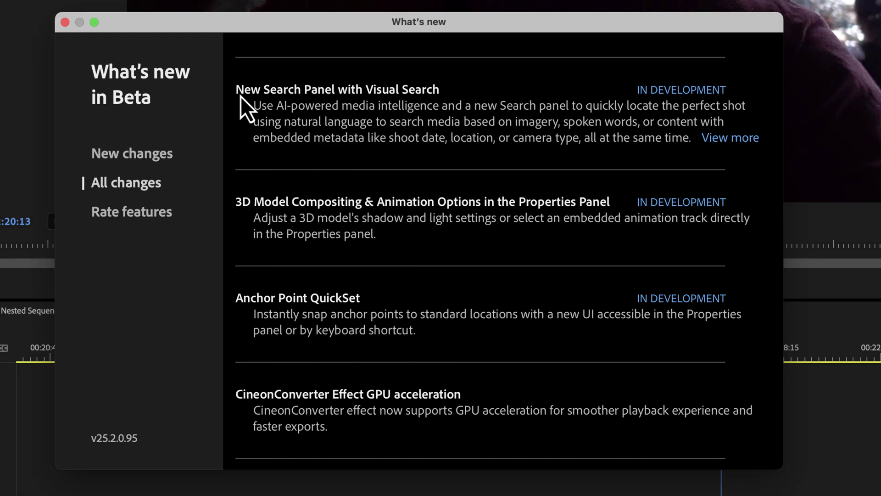
Highlight the New Search Panel with Visual Search entry, then bring up the Media Search panel
left_click_drag(237, 95, 440, 92)
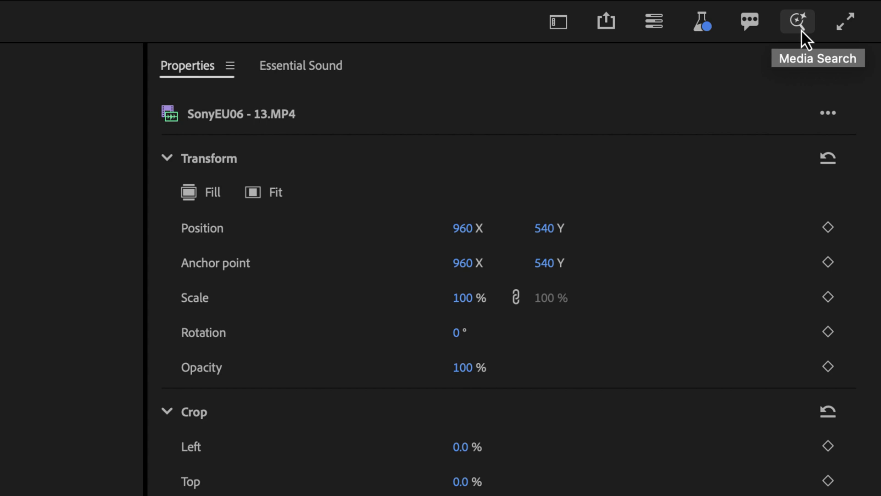
left_click(801, 30)
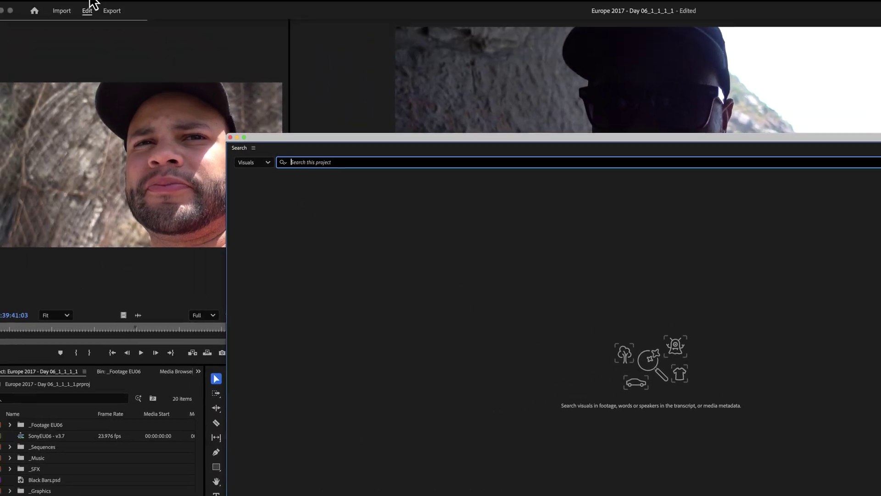
Confirm 'Analyze all imported media' is checked on the Media Analysis & Transcription page and click OK
left_click(77, 7)
mouse_move(74, 34)
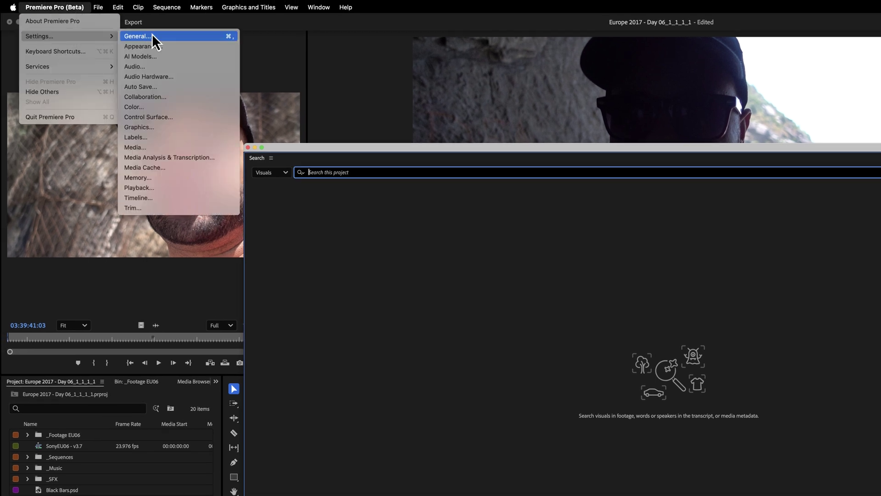
left_click(169, 157)
left_click(199, 228)
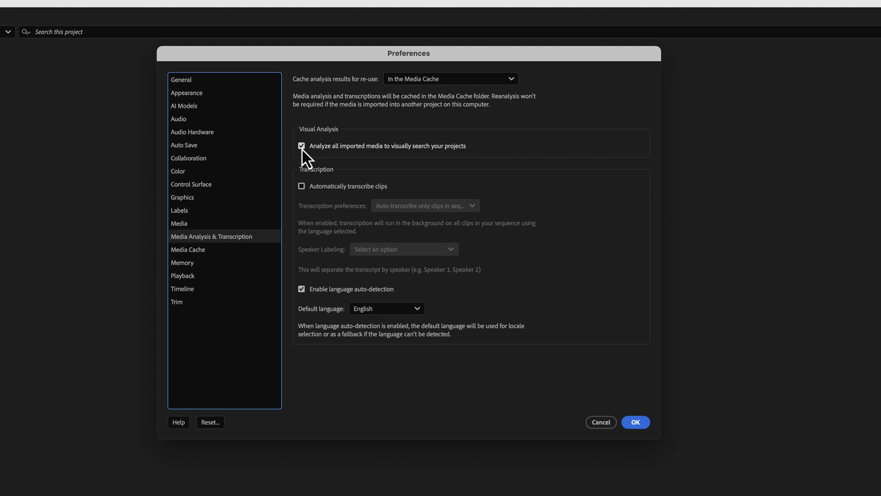
left_click(635, 421)
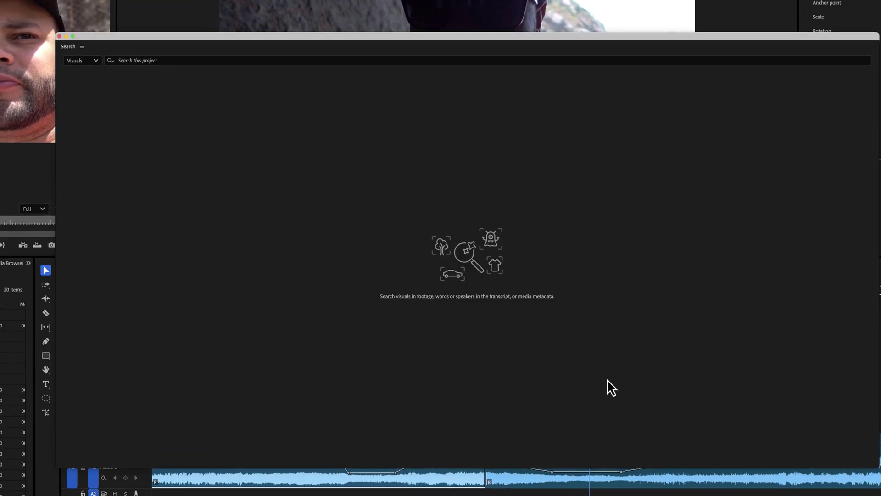
Run a Visuals search for 'coffee', load Beginning.mov as the source, and move the results window aside
left_click(94, 61)
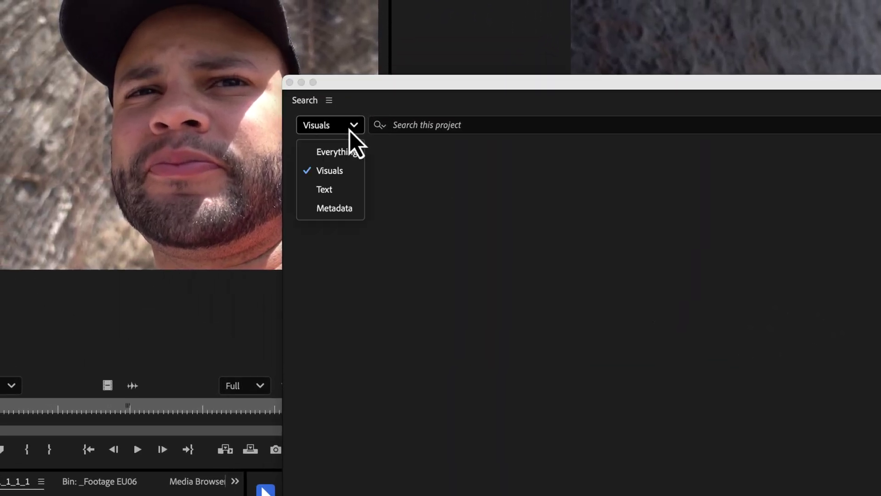
left_click(354, 179)
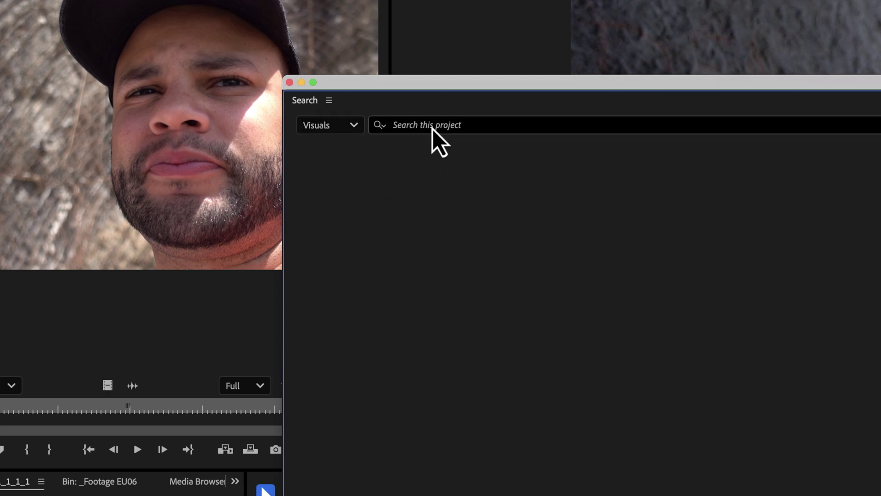
left_click(433, 128)
type("coffee")
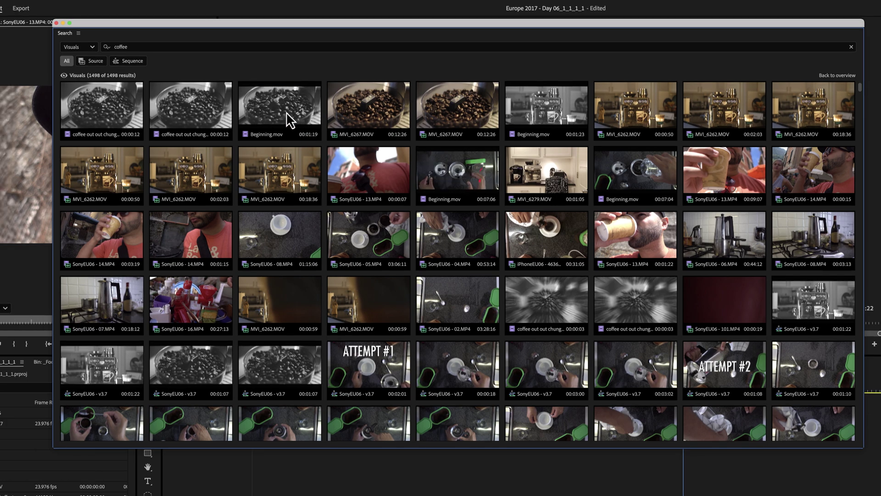
left_click(286, 111)
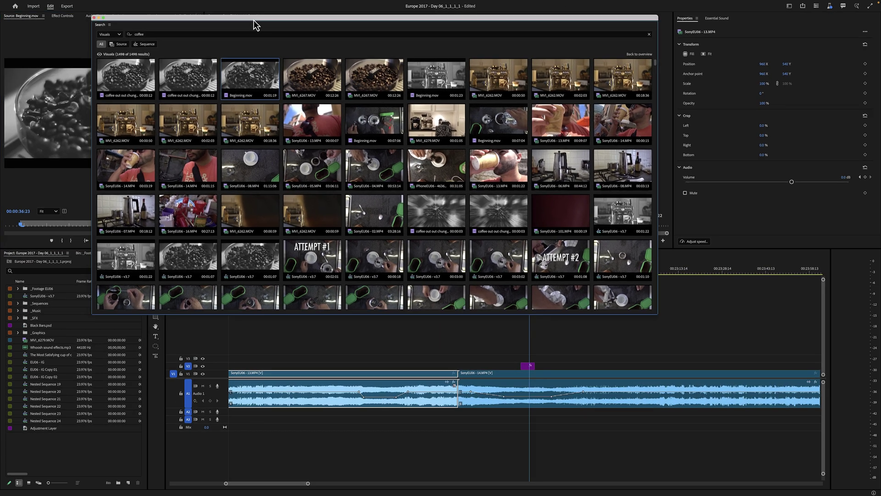
left_click_drag(254, 20, 366, 38)
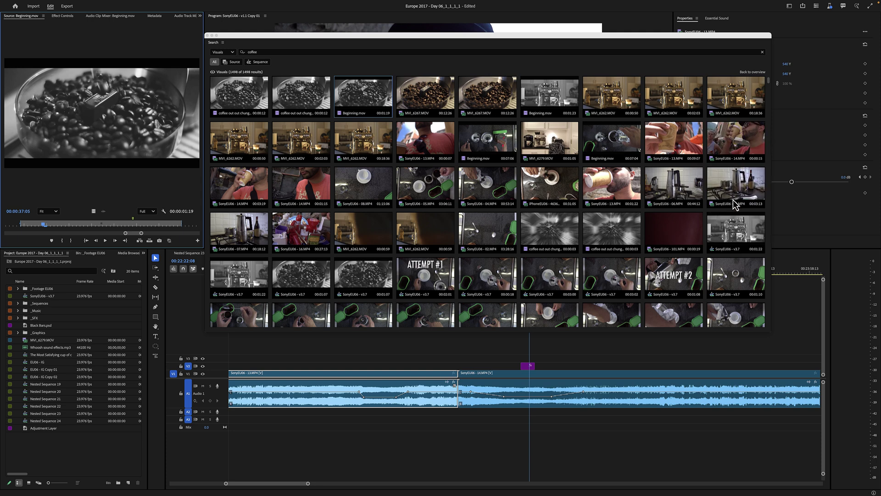
Open the SonyEU06 - v3.7 coffee result, then the SonyEU06 - v1.1 Copy 01 sequence from the results
double_click(729, 237)
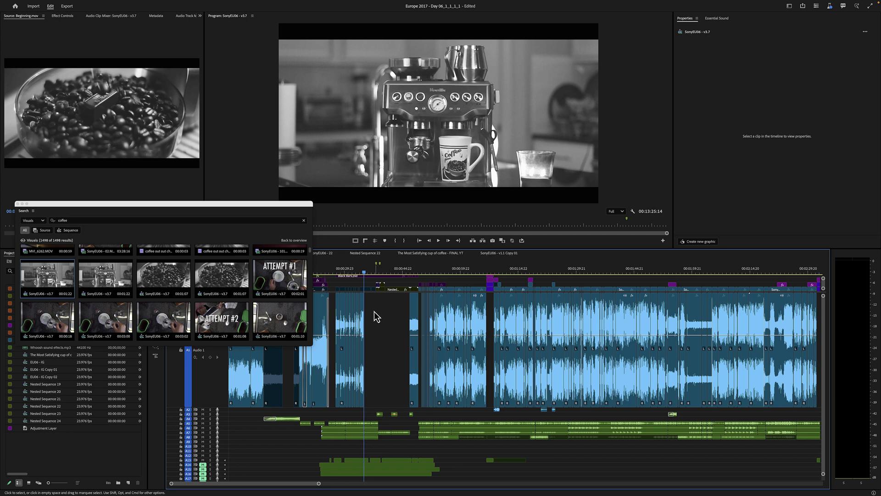
left_click(112, 329)
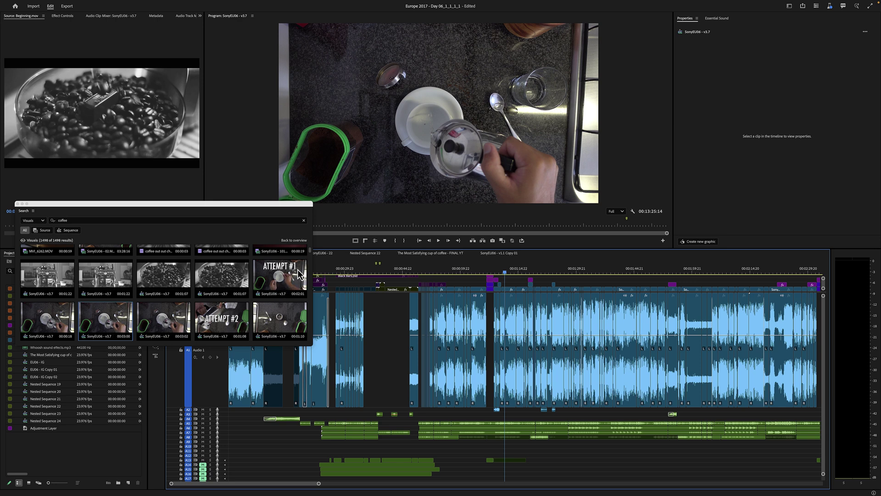
scroll(297, 271, "down", 5)
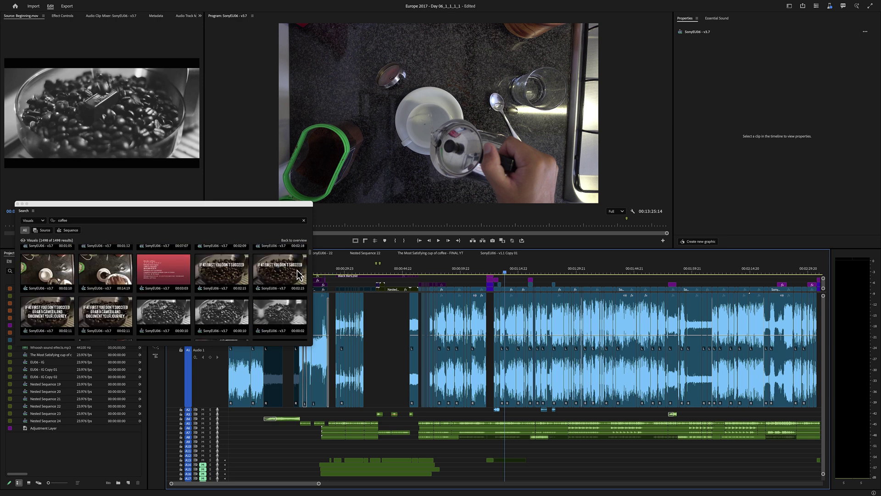
scroll(297, 270, "down", 5)
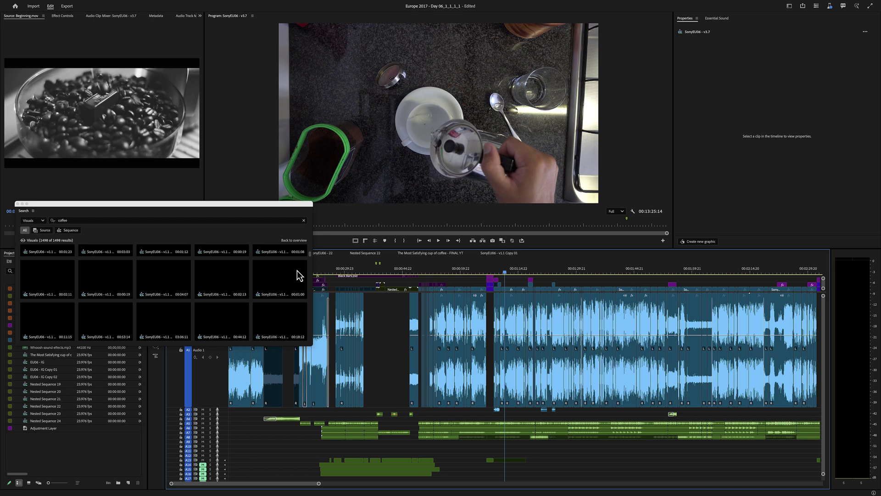
double_click(183, 276)
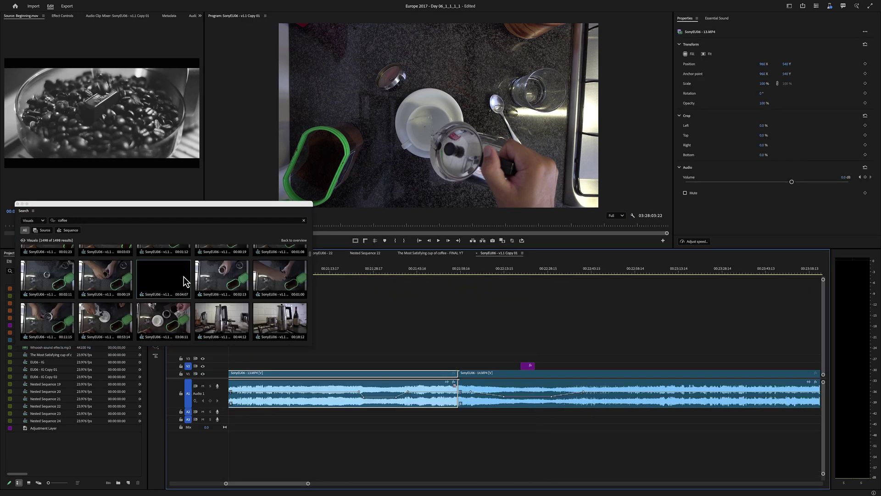
Deselect the timeline clip and zoom the timeline to show the whole sequence
left_click(465, 325)
key("Home")
key("backslash")
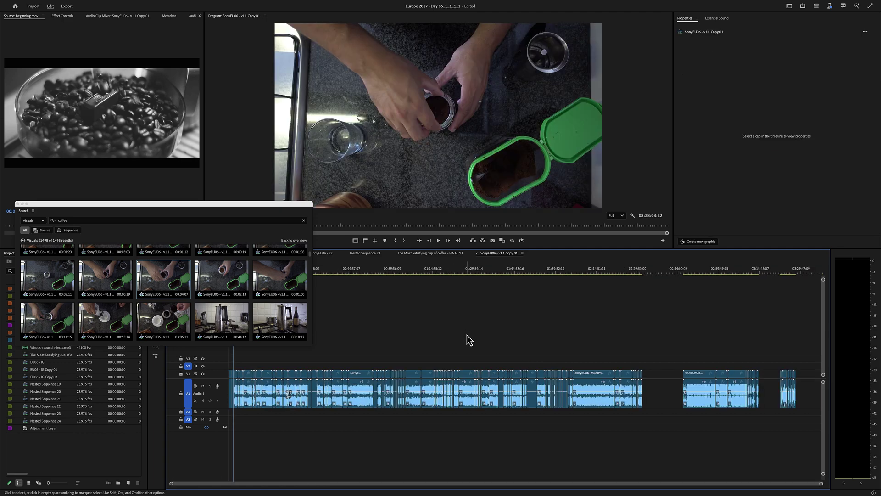
scroll(265, 301, "up", 2)
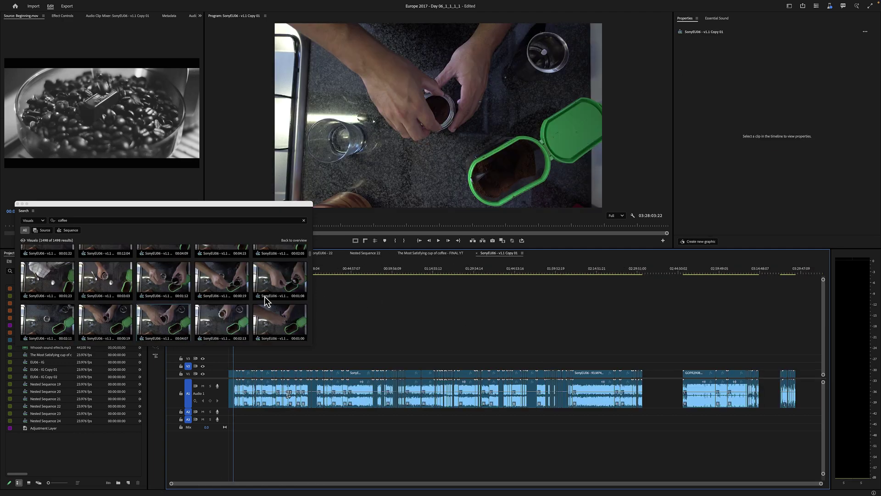
Replace the coffee query with 'blue glasses' and run the visual search
double_click(73, 220)
type("blue")
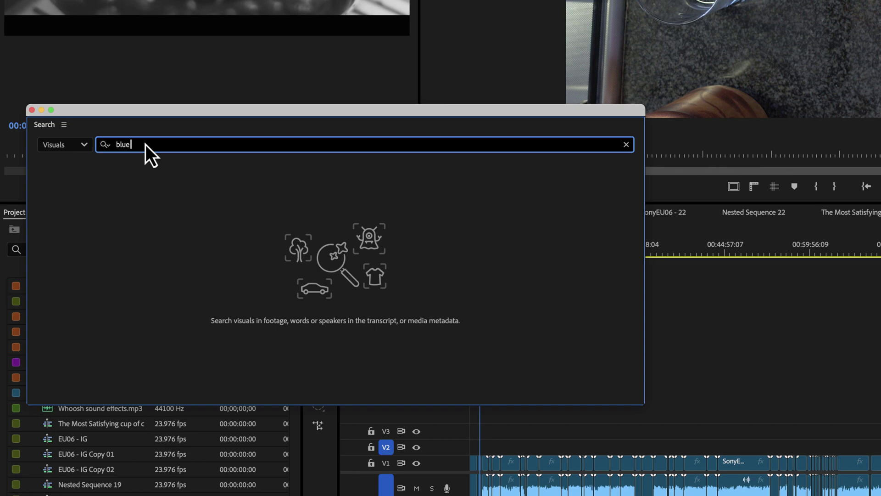
type(" glasses")
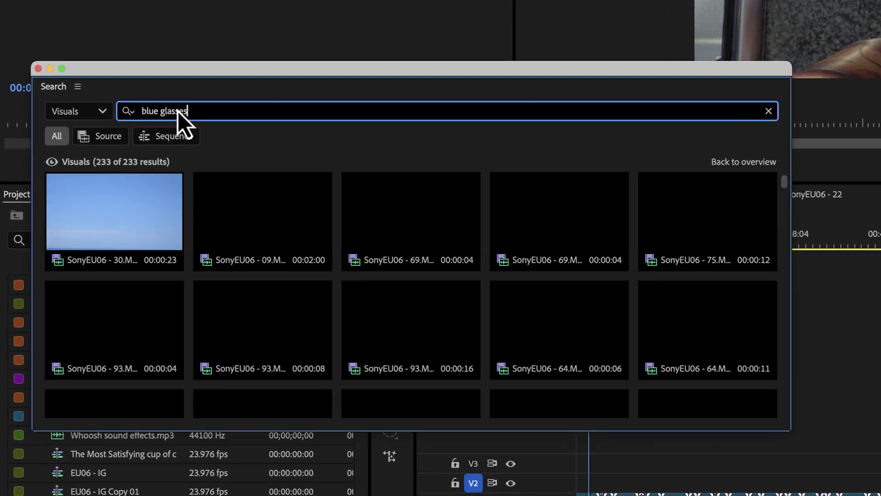
key("Return")
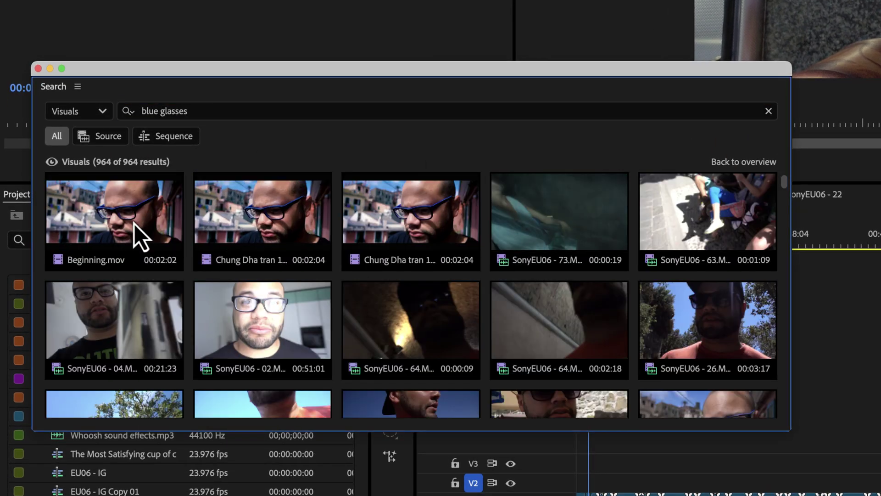
Try 'grass', then clear the field and rerun the recent 'train' search
triple_click(223, 112)
type("grass")
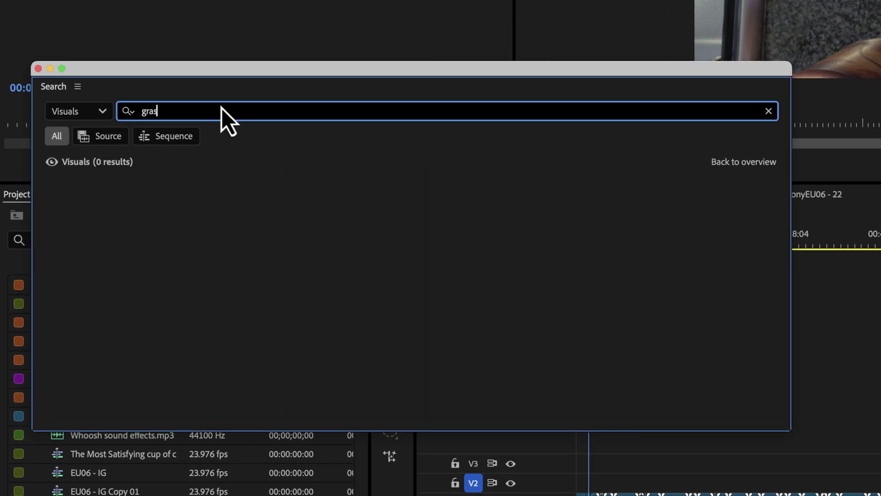
double_click(222, 112)
key("BackSpace")
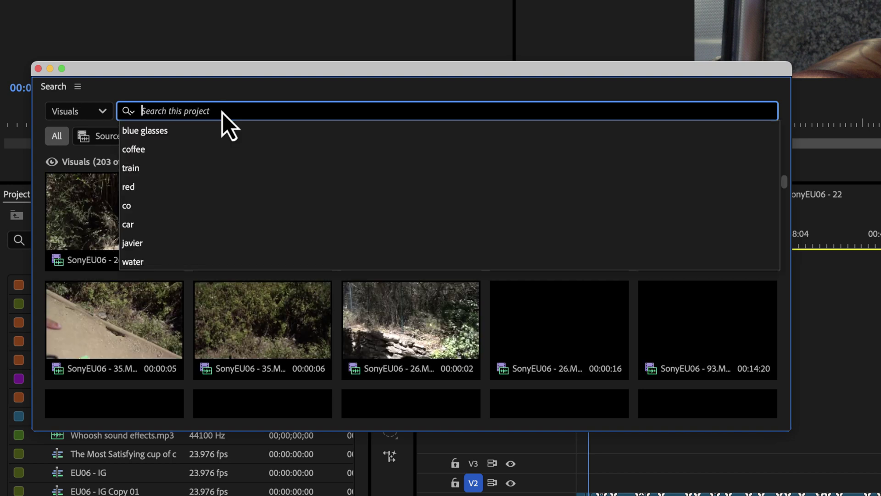
left_click(153, 169)
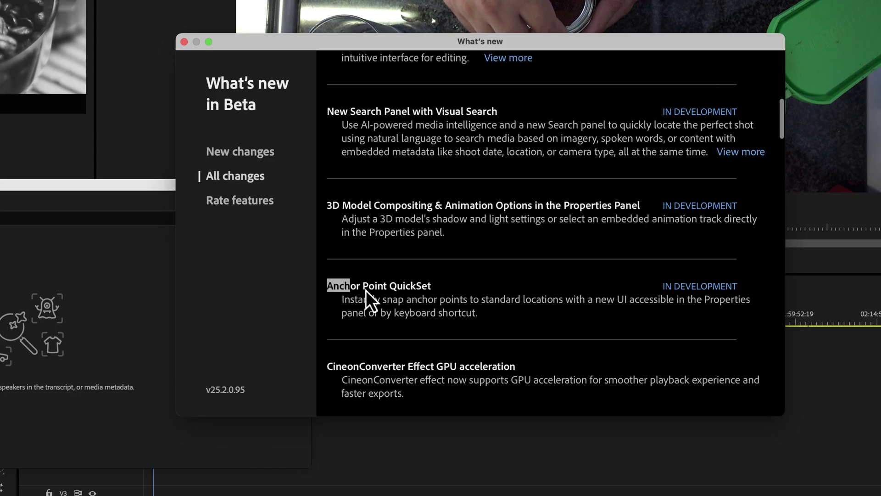
Highlight the Anchor Point QuickSet title and its full description in the What's new window
left_click_drag(366, 290, 425, 288)
left_click_drag(343, 299, 369, 305)
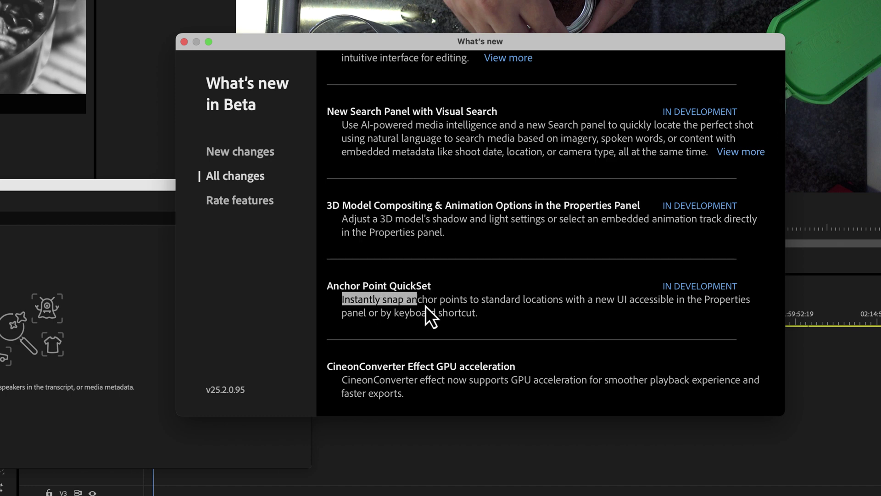
left_click_drag(455, 306, 513, 305)
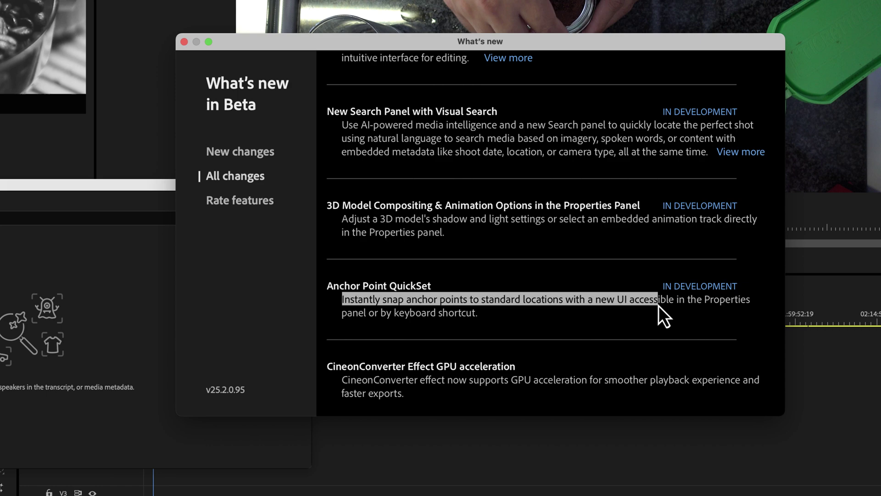
left_click_drag(659, 305, 632, 312)
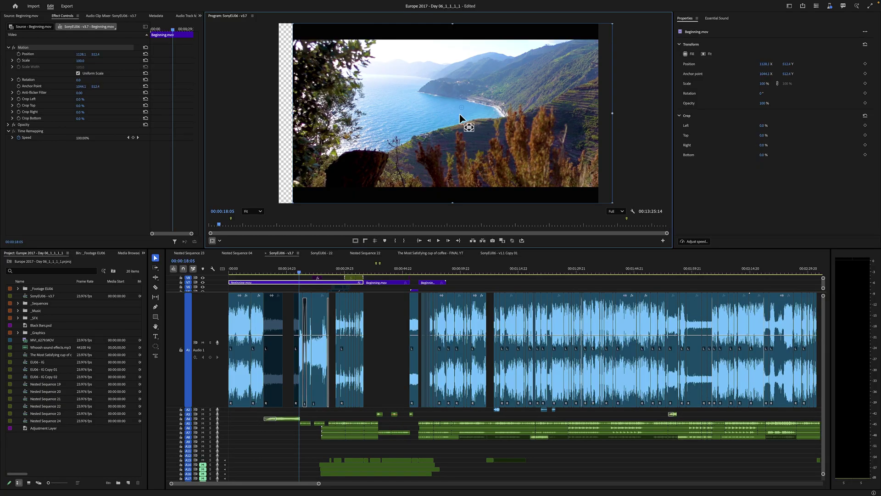
Snap the clip's anchor point around the frame, undoing one move, ending at the left edge and top-right corner
left_click_drag(459, 114, 465, 113)
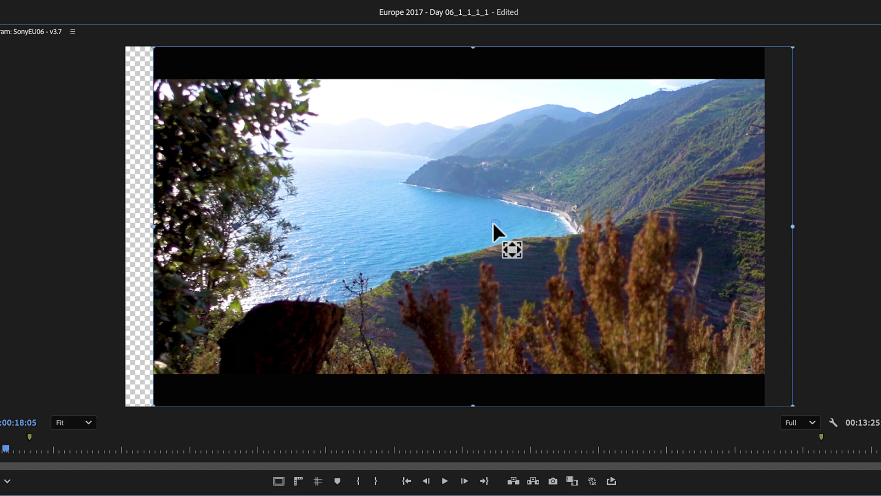
left_click_drag(477, 222, 598, 271)
key("ctrl+z")
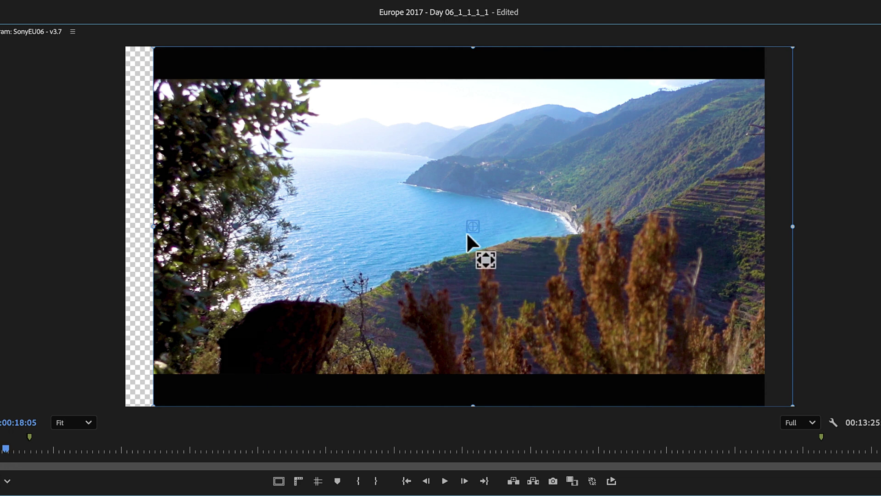
left_click_drag(469, 234, 146, 130)
left_click_drag(155, 37, 499, 225)
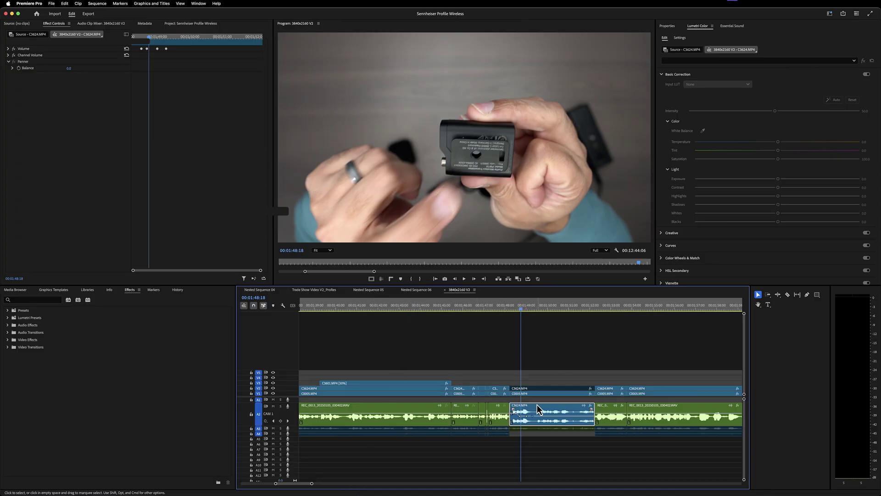
Select the C0005.MP4 clip on V1 to show its motion settings in Effect Controls
left_click(536, 394)
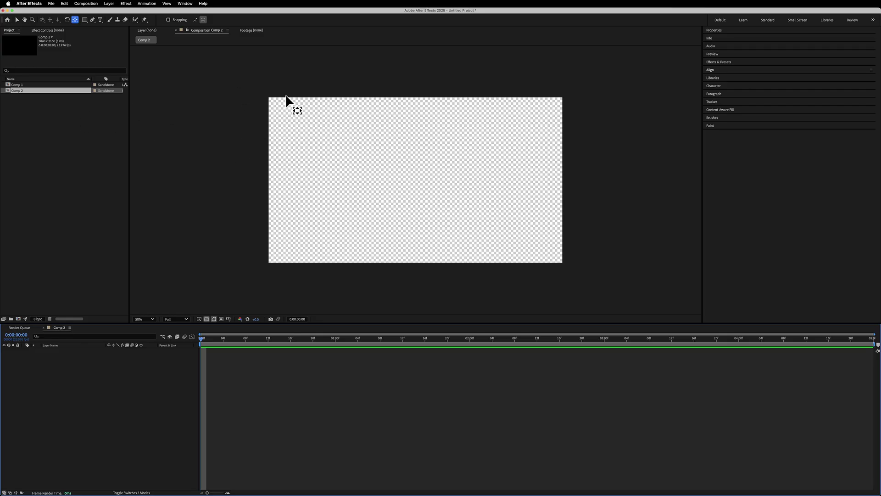
Pick the Rectangle tool for the Comp 2 shape, then deselect Comp 2 in the Project panel
left_click(86, 22)
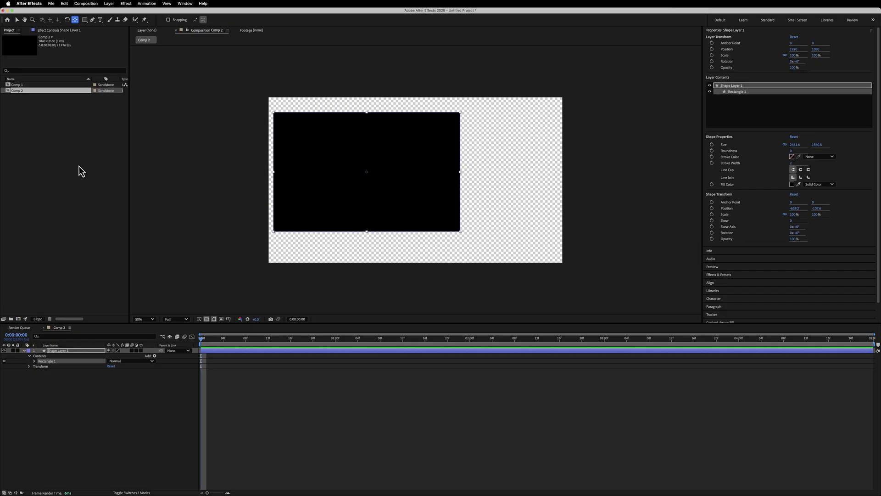
left_click(8, 238)
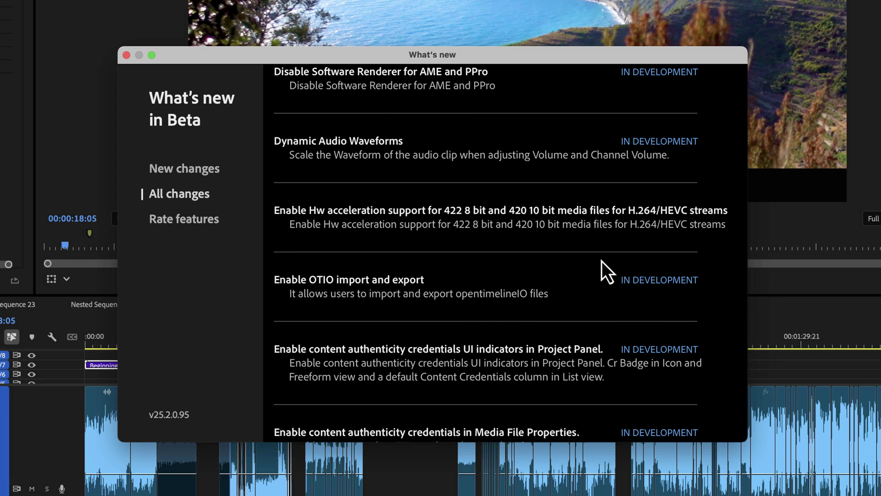
scroll(605, 252, "down", 5)
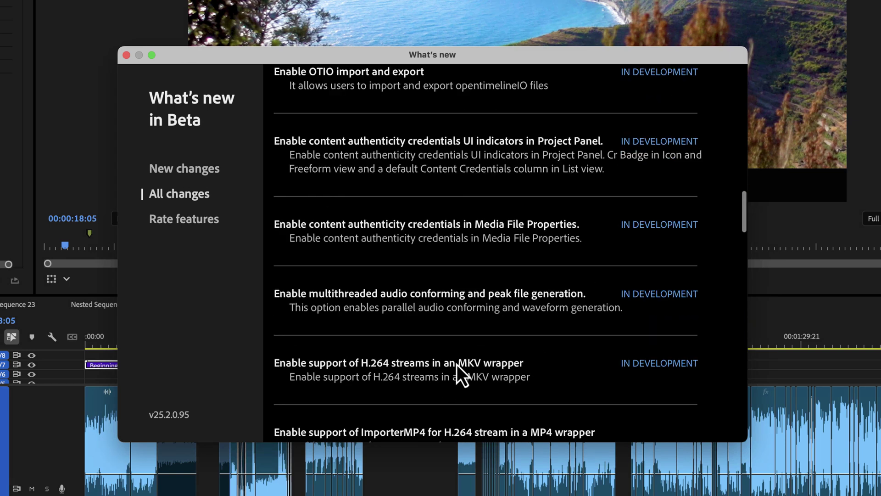
left_click_drag(362, 367, 523, 368)
scroll(532, 334, "up", 5)
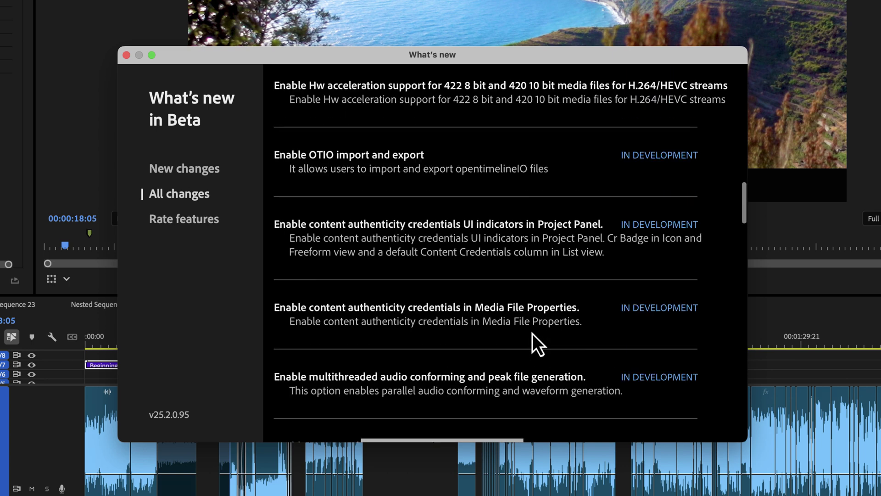
scroll(532, 334, "up", 1)
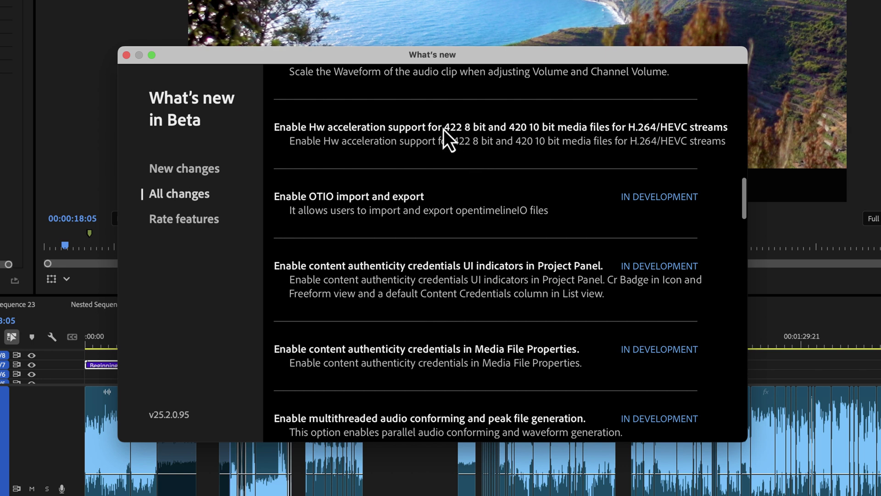
left_click_drag(444, 130, 530, 133)
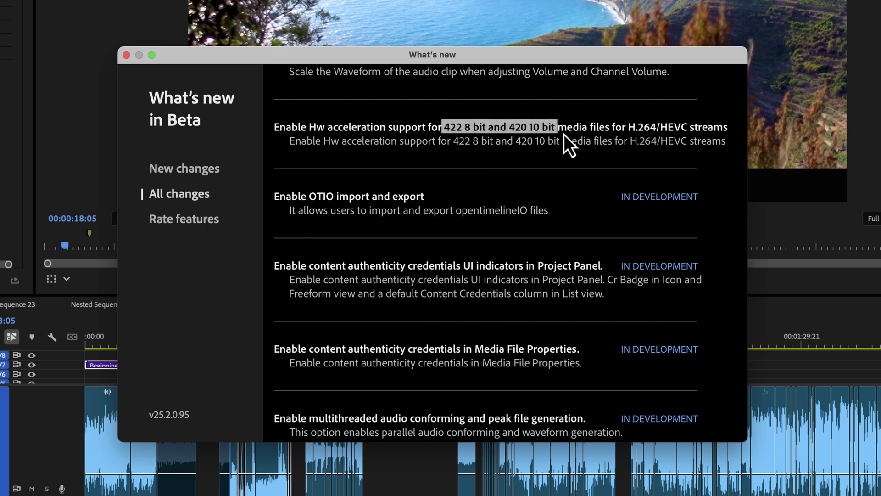
left_click_drag(640, 134, 706, 134)
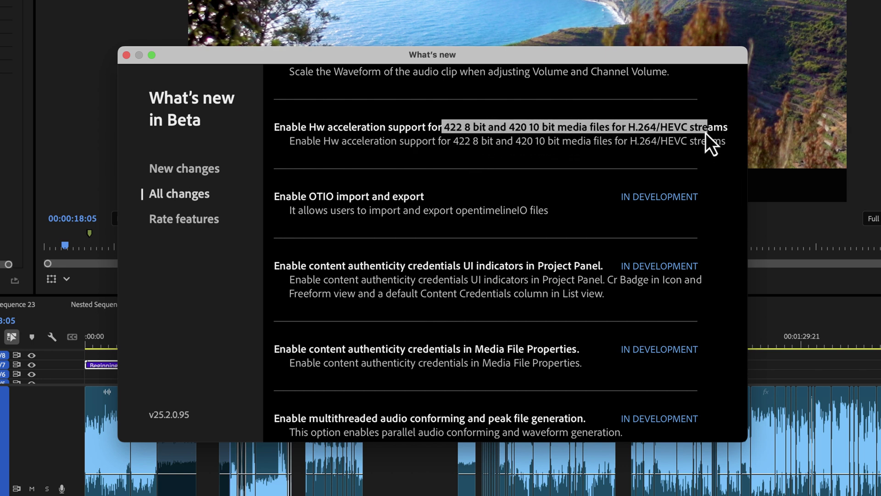
scroll(577, 243, "down", 7)
scroll(576, 243, "down", 9)
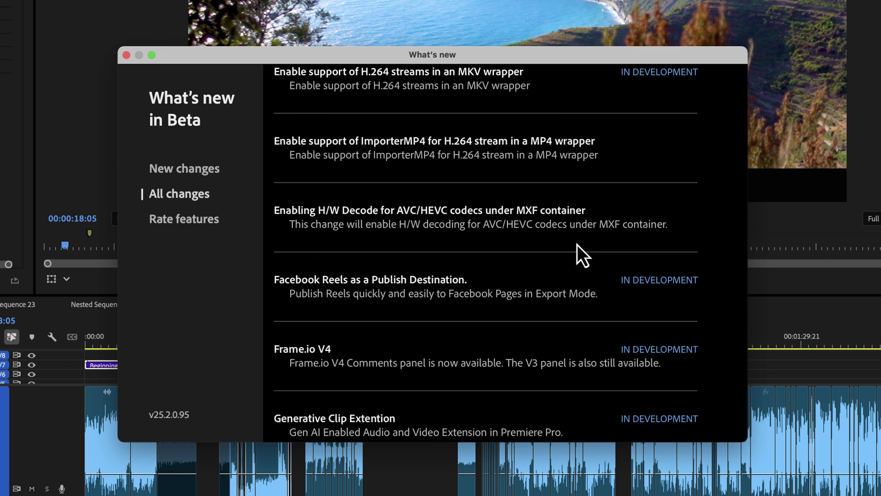
scroll(575, 245, "down", 2)
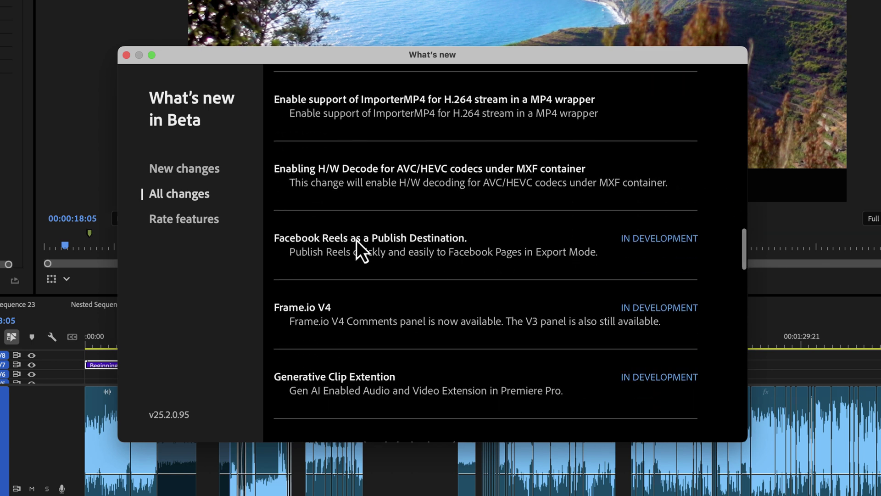
left_click_drag(277, 240, 447, 243)
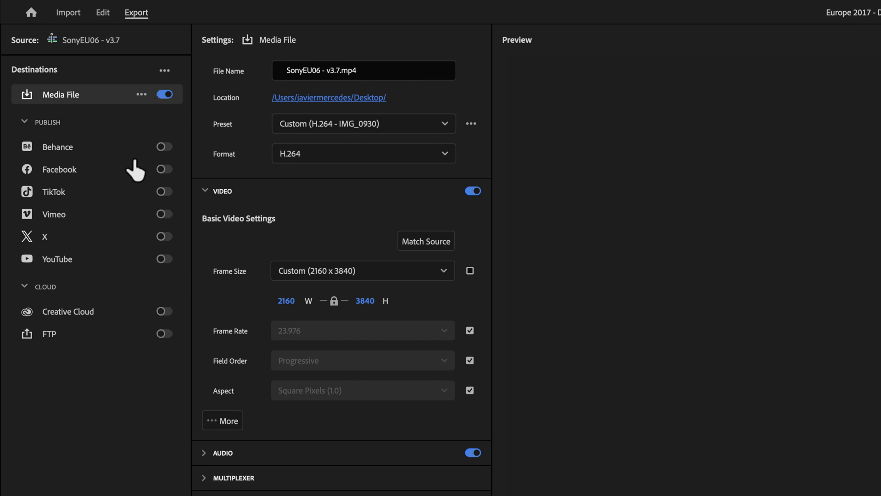
Enable Facebook under Publish and set its post type to Reel
left_click(164, 170)
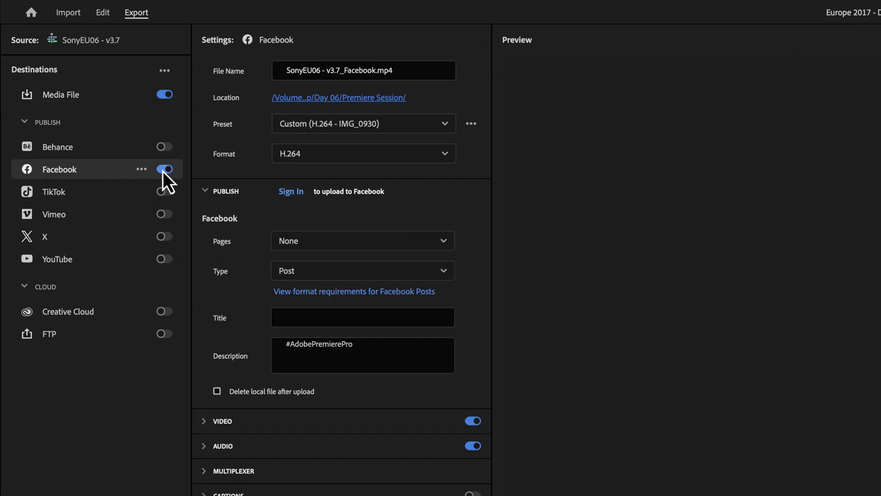
left_click(370, 275)
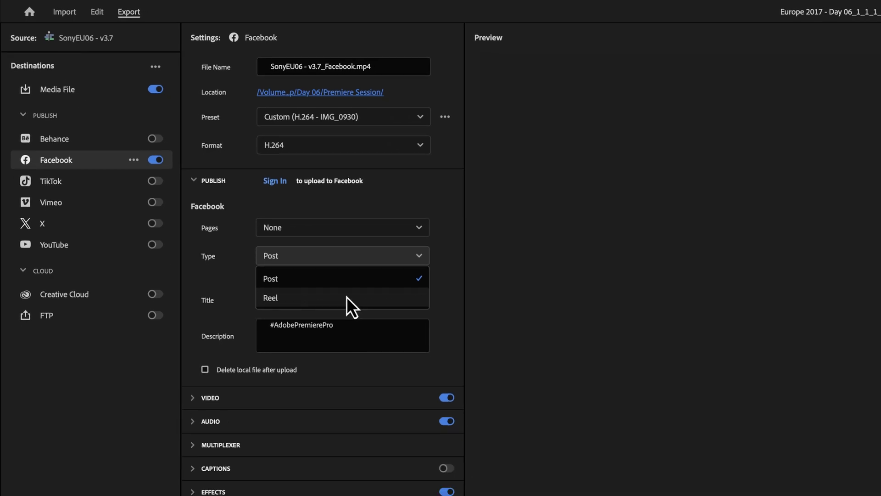
left_click(346, 297)
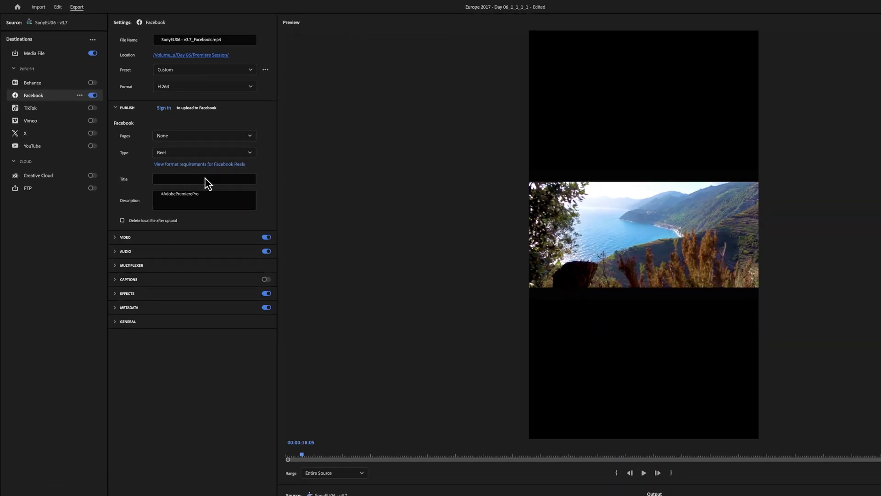